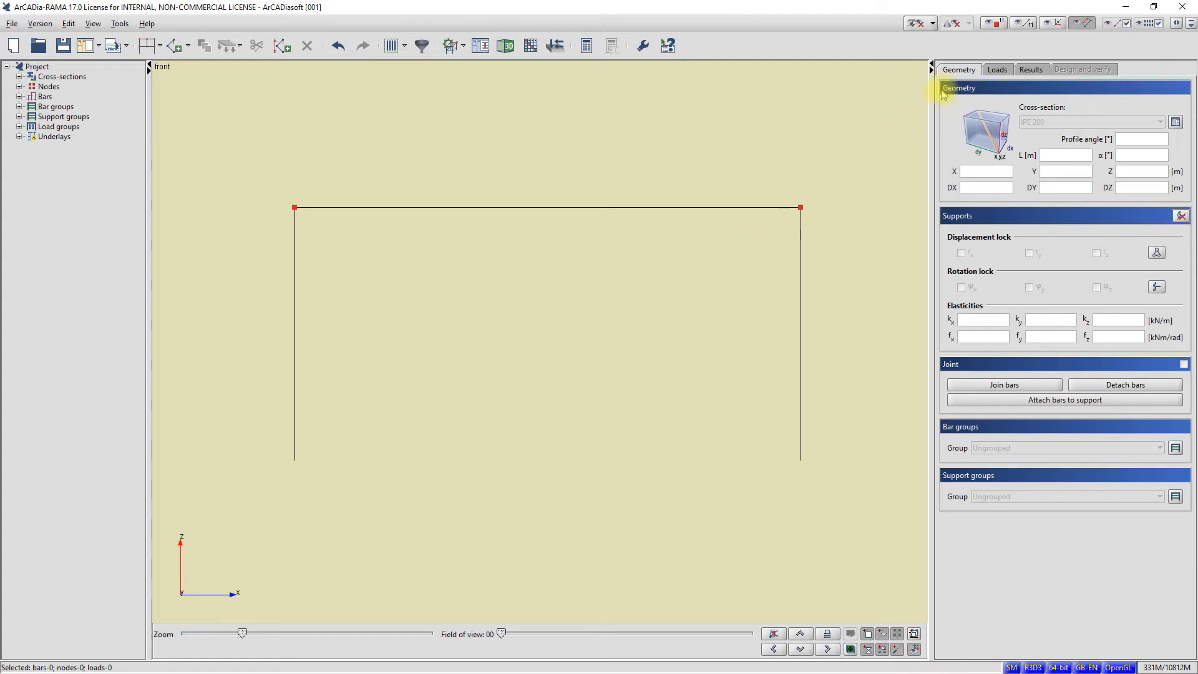
# Step: Display the node numbers on the frame model
pyautogui.click(997, 23)
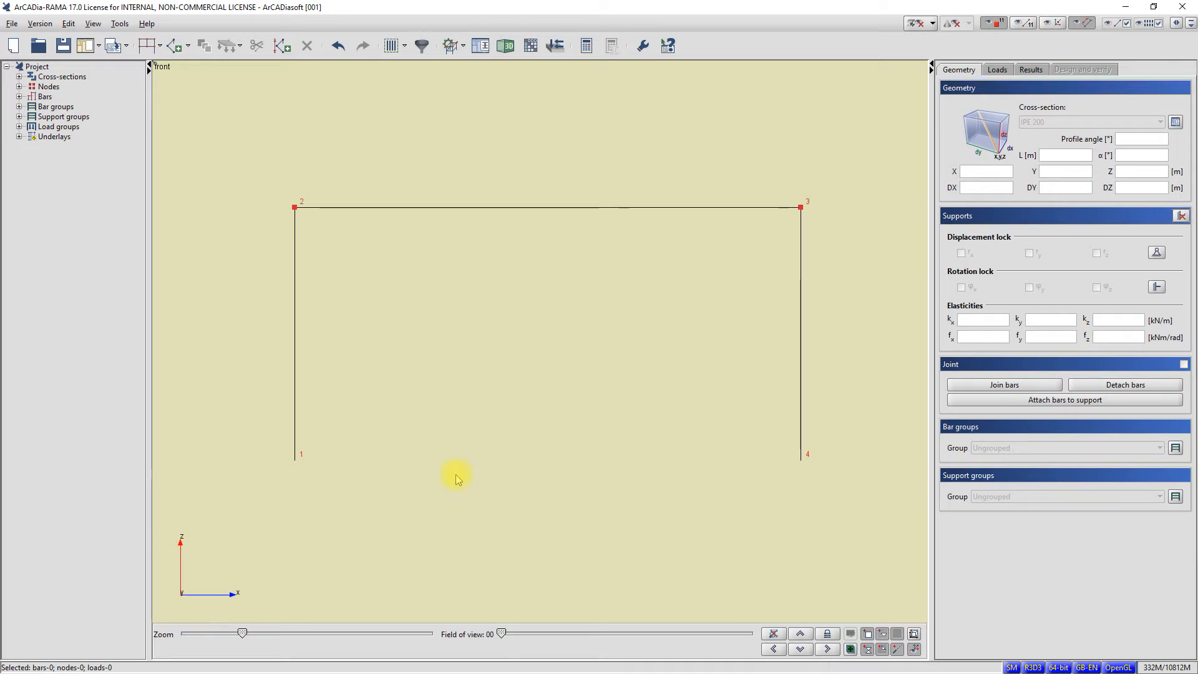
pyautogui.moveTo(444, 473); pyautogui.dragTo(419, 498, button='middle')
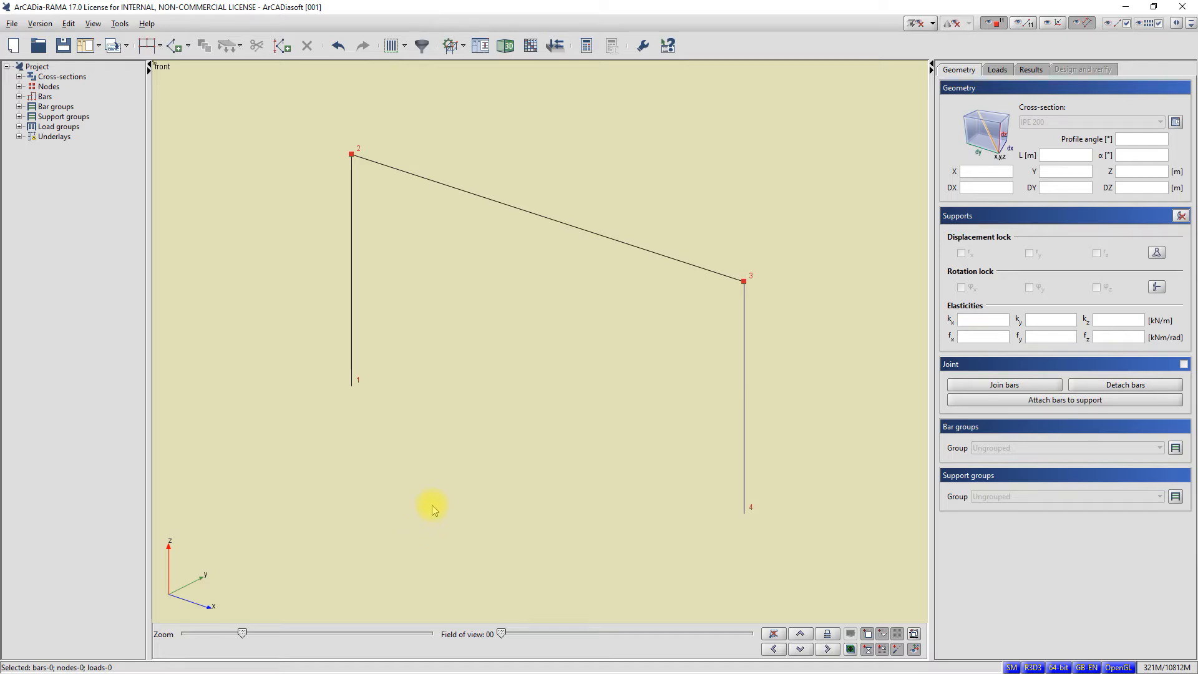
# Step: Try the x, y and z displacement locks one at a time on node 1, removing each lock again
pyautogui.click(352, 386)
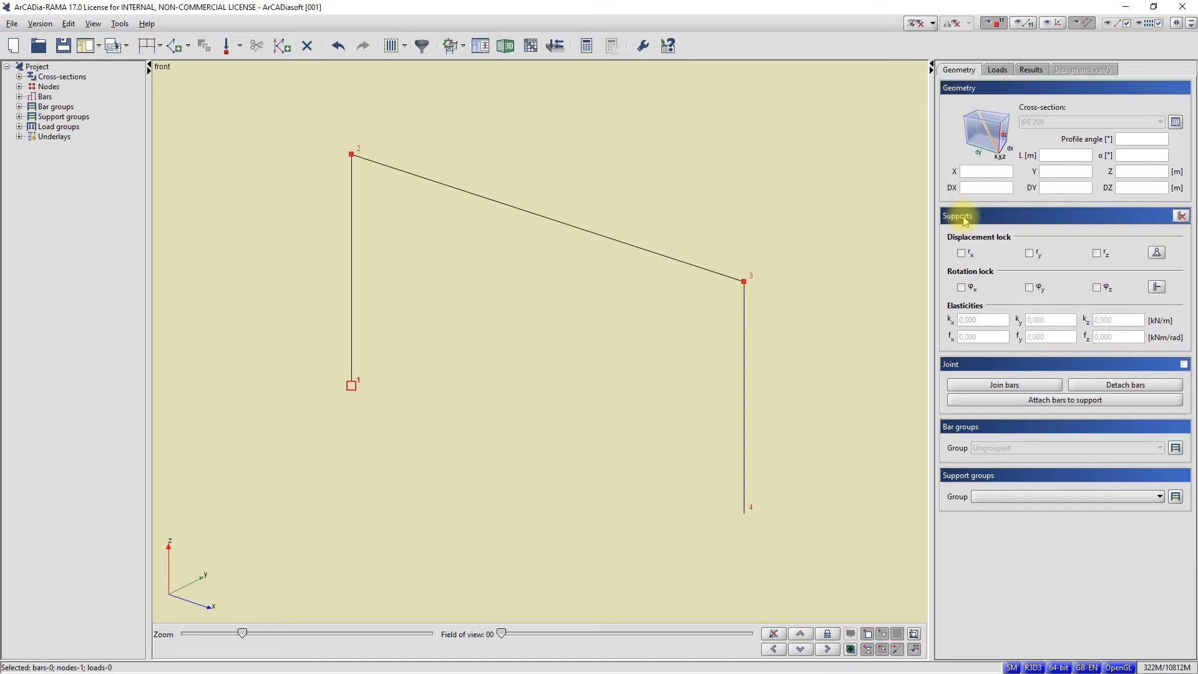
pyautogui.click(967, 258)
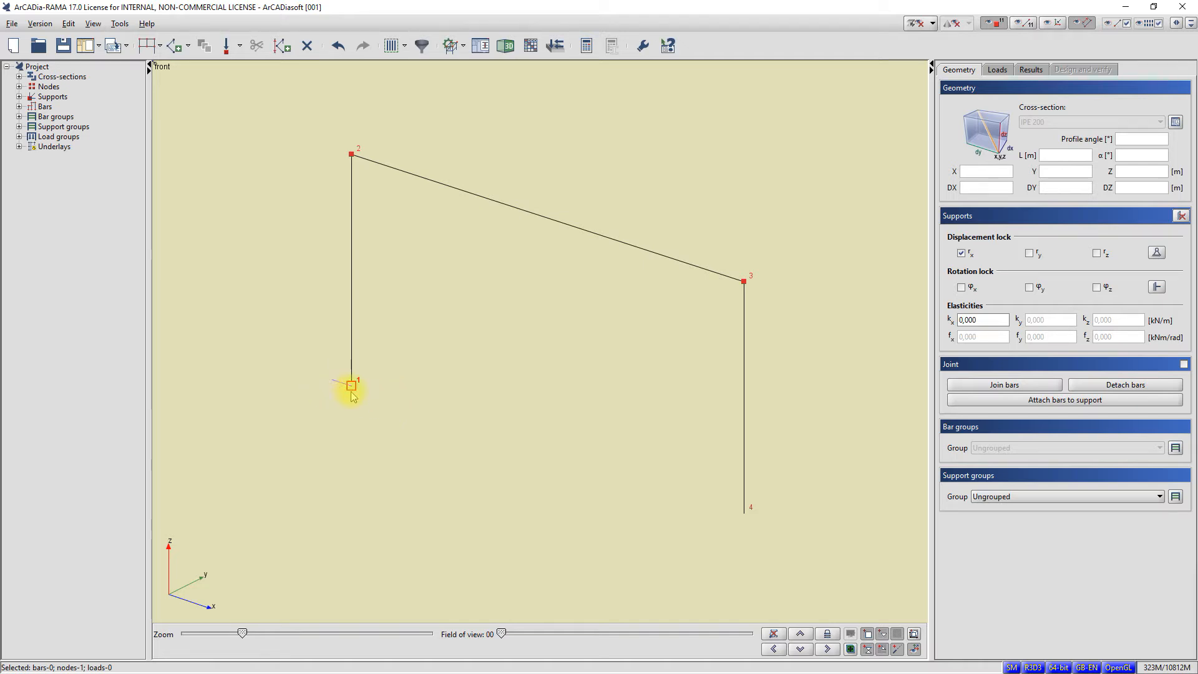
pyautogui.click(962, 254)
pyautogui.click(961, 254)
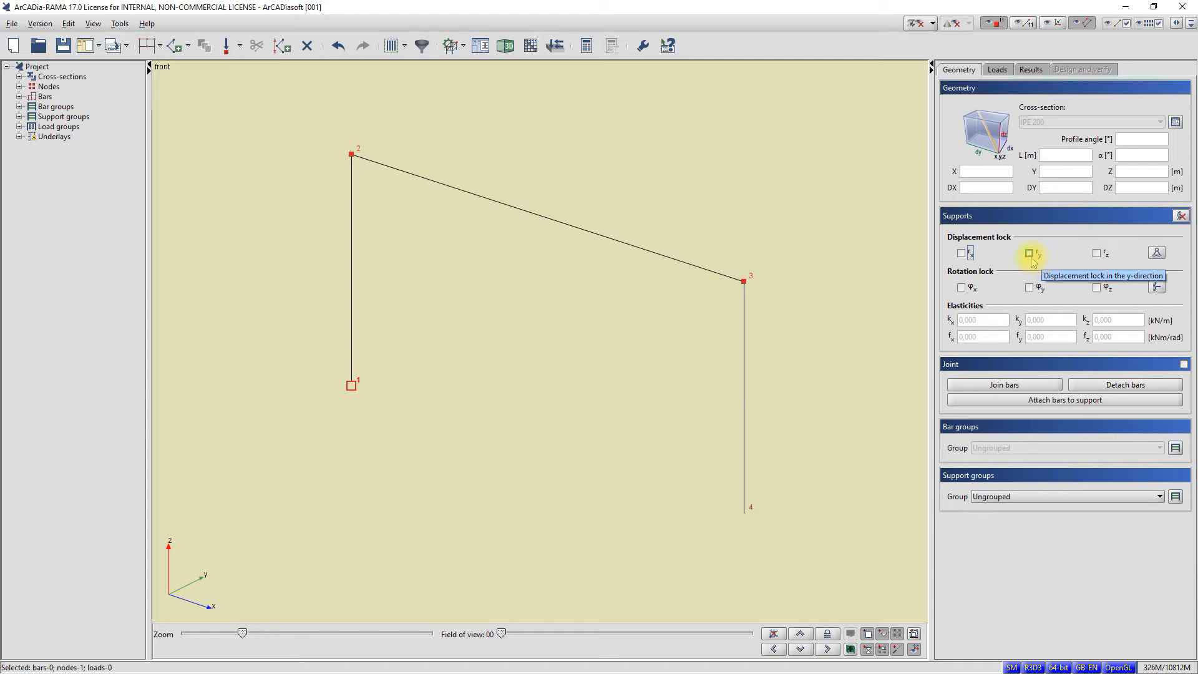
pyautogui.click(1041, 258)
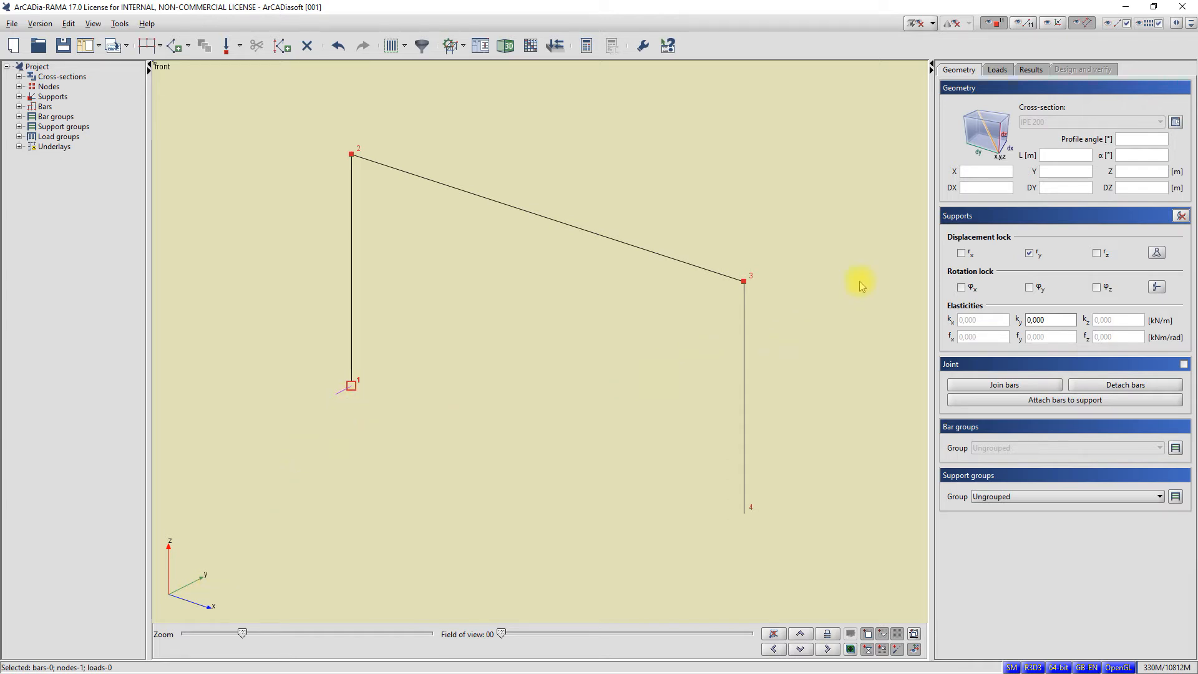
pyautogui.click(1029, 253)
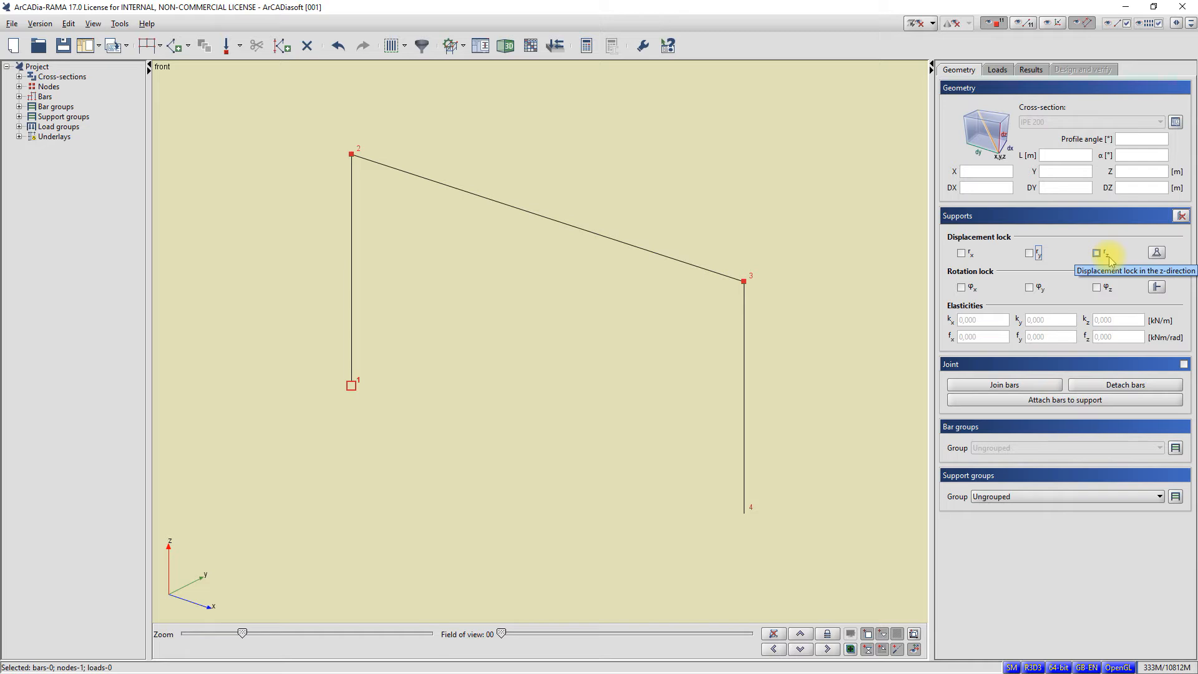
pyautogui.click(1096, 253)
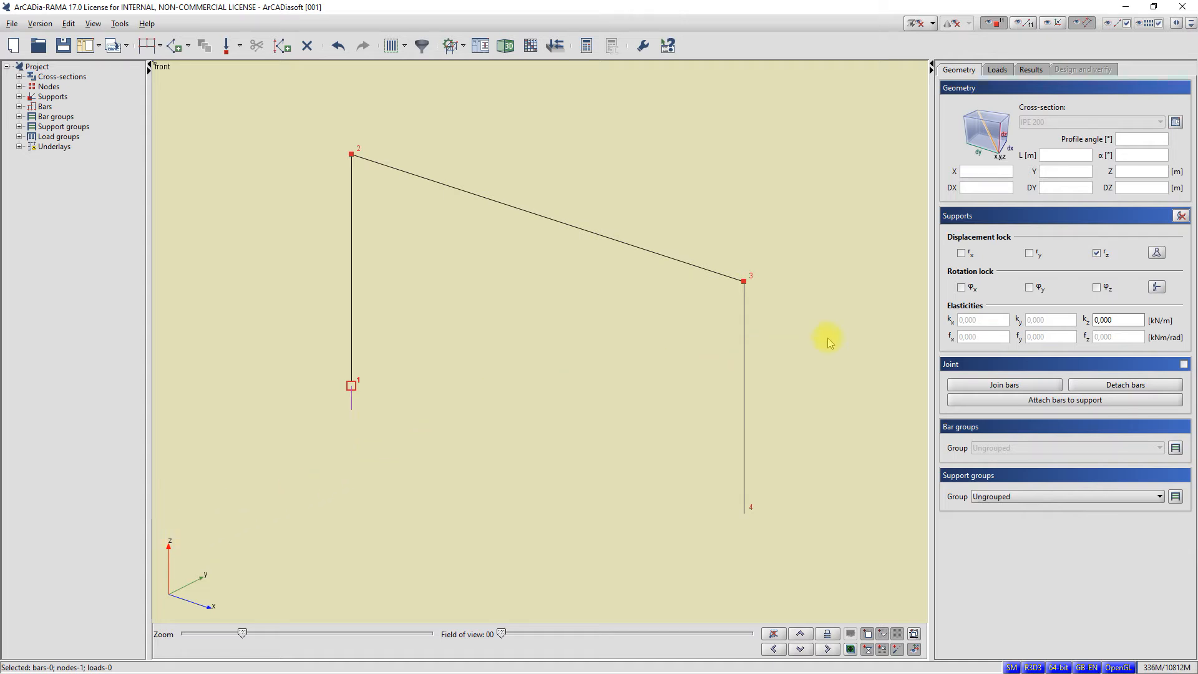
pyautogui.click(1097, 254)
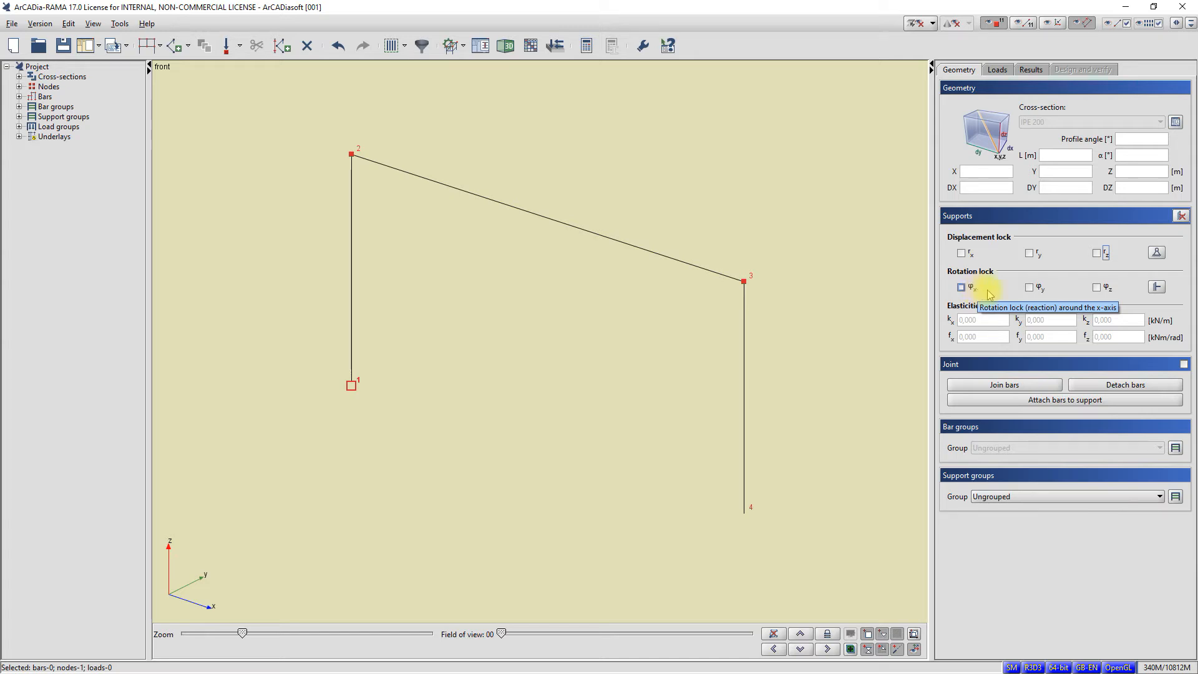
# Step: Try the rotation locks about the x, y and z axes one at a time on node 1, removing each again
pyautogui.click(962, 288)
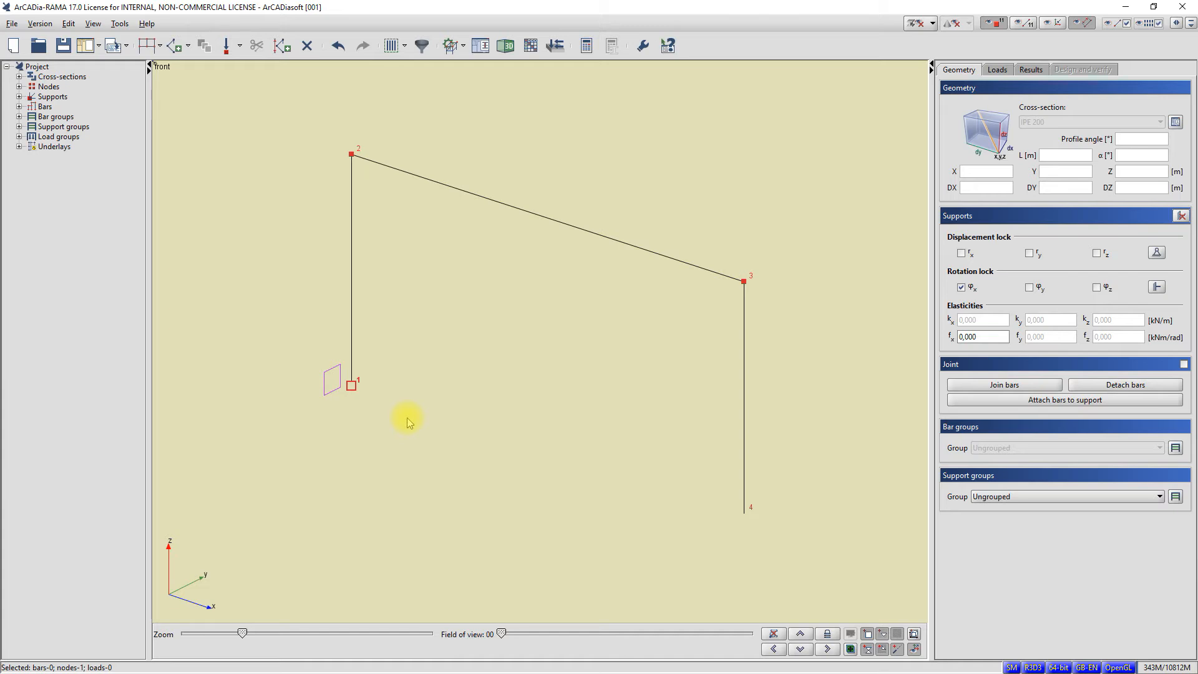
pyautogui.click(962, 288)
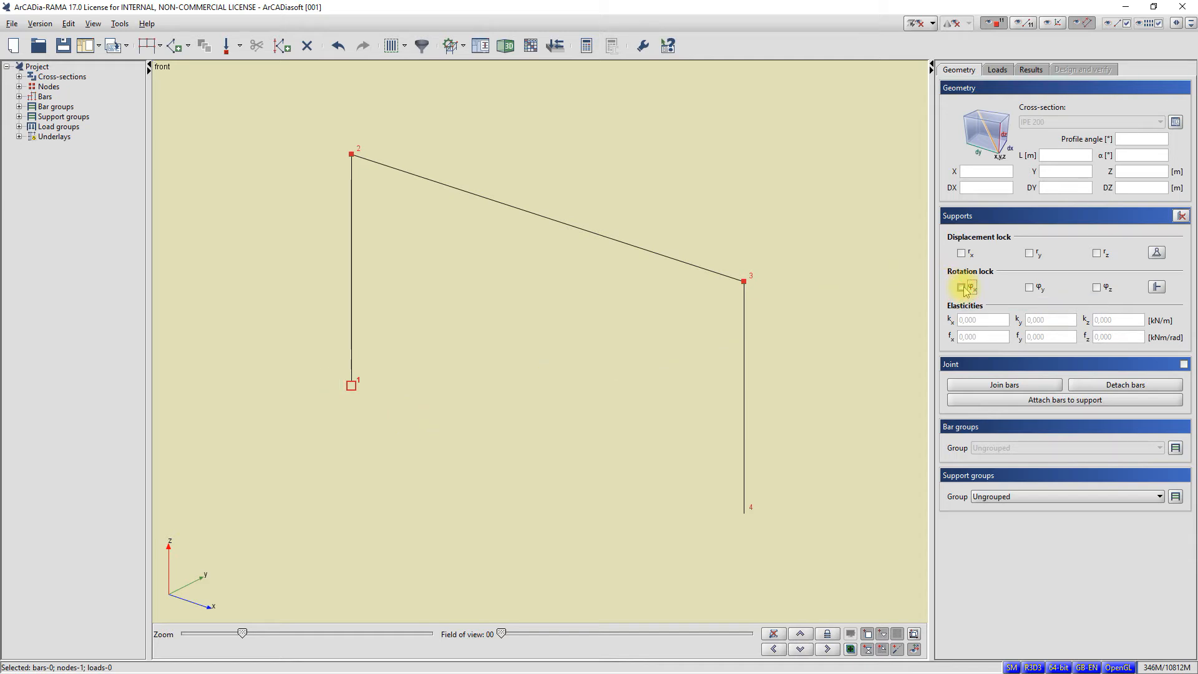
pyautogui.click(1031, 289)
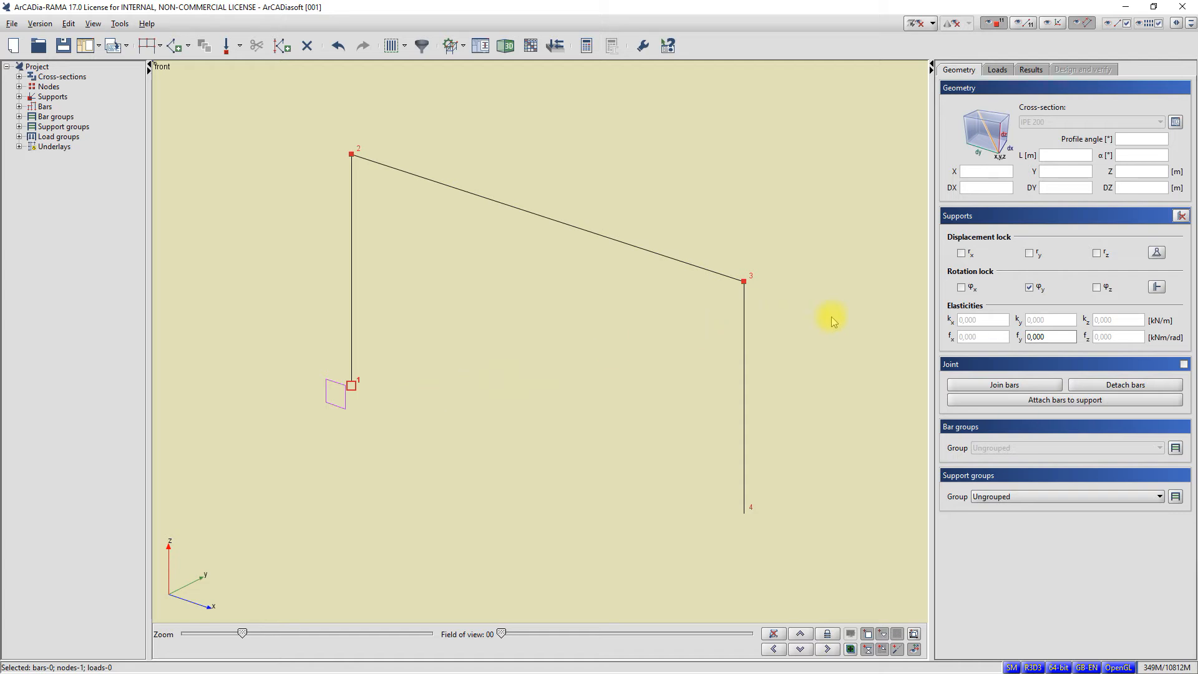
pyautogui.click(1028, 287)
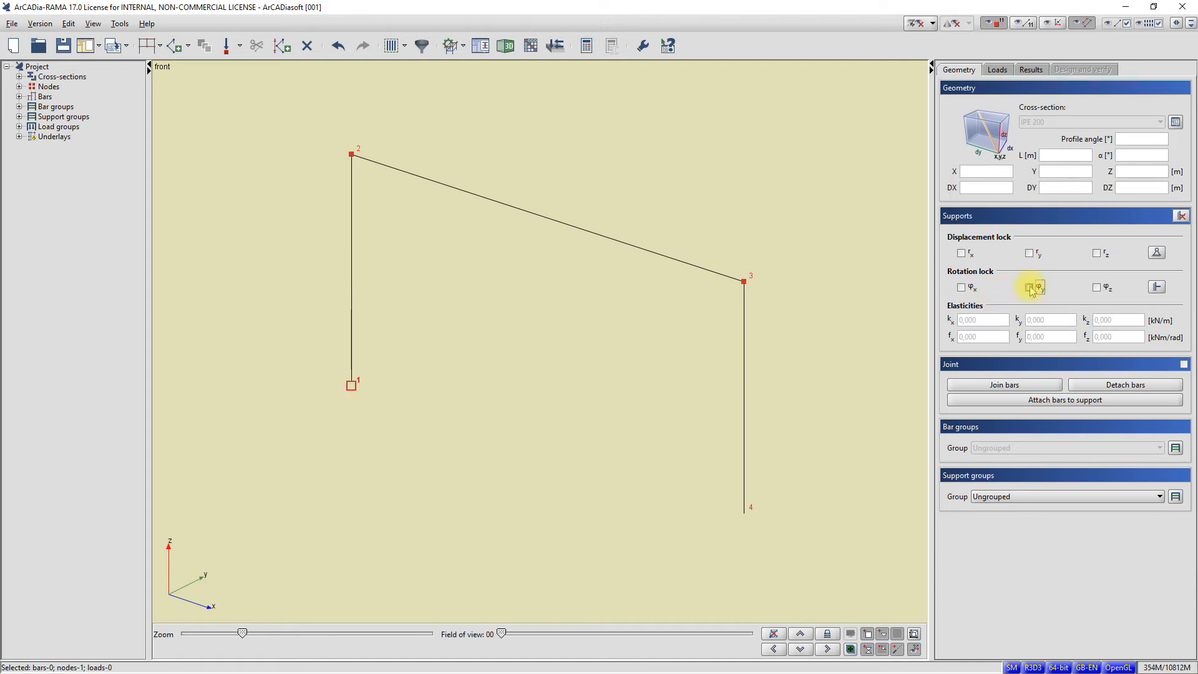
pyautogui.click(1097, 288)
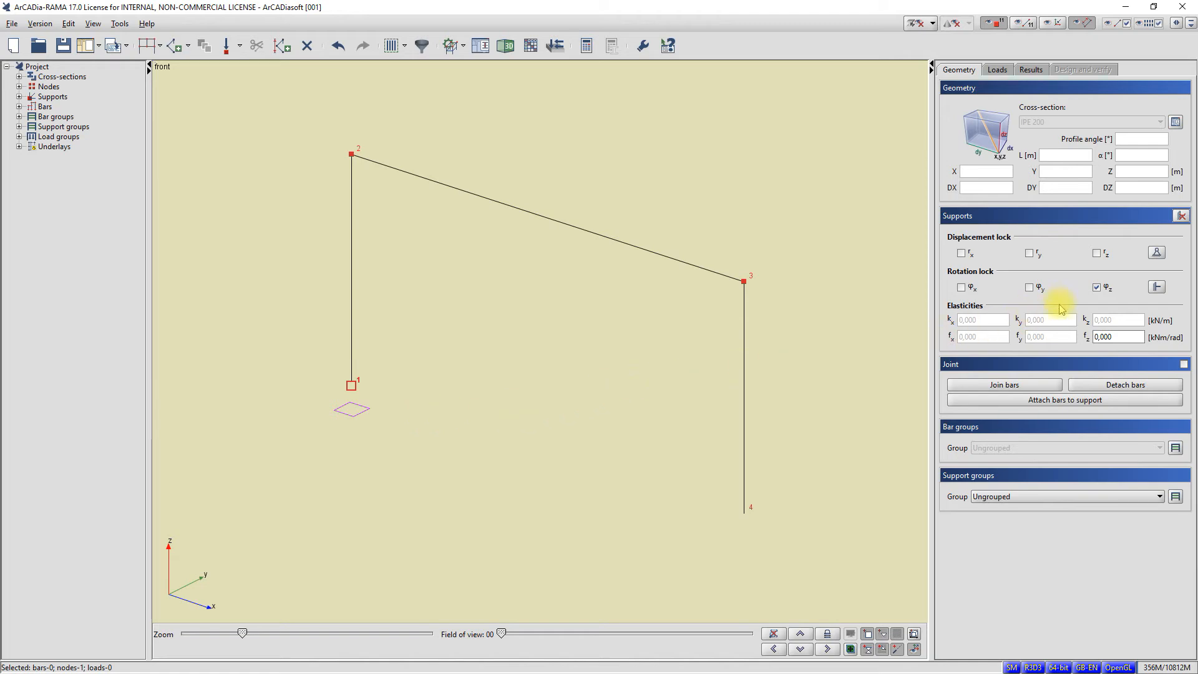
pyautogui.click(1096, 288)
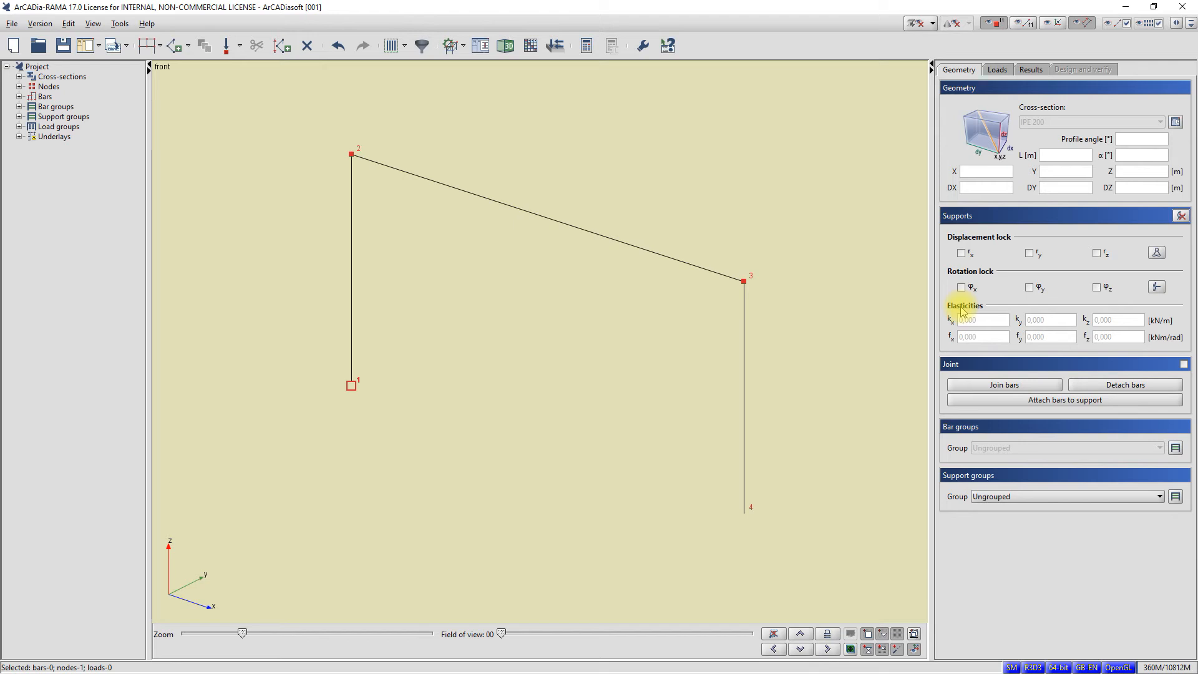
# Step: Lock node 1's displacement in the z-direction and set its elasticity kz to 5000 kN/m
pyautogui.click(1097, 253)
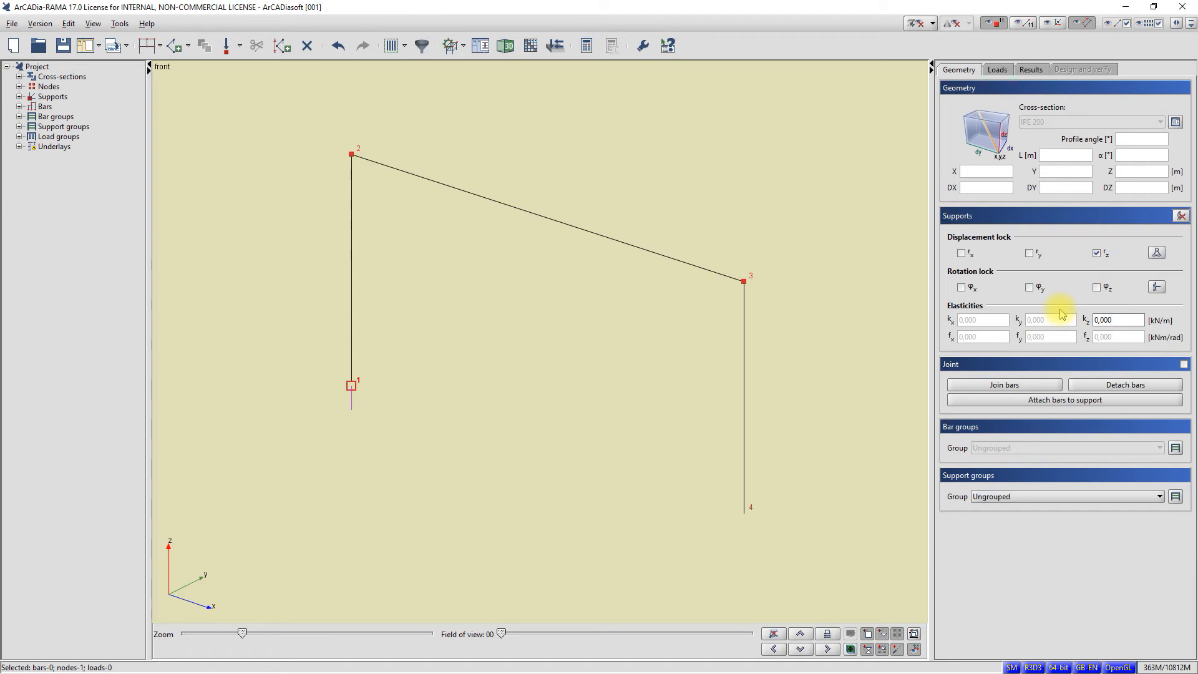
pyautogui.click(1112, 318)
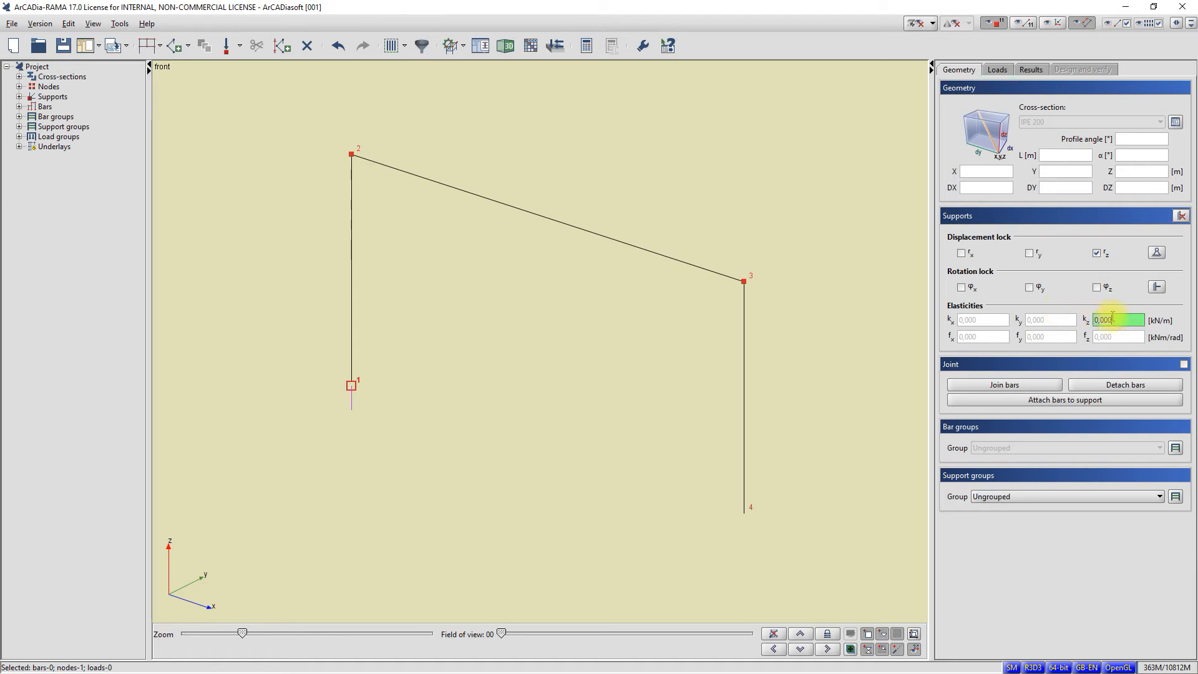
pyautogui.write('5000')
pyautogui.press('Return')
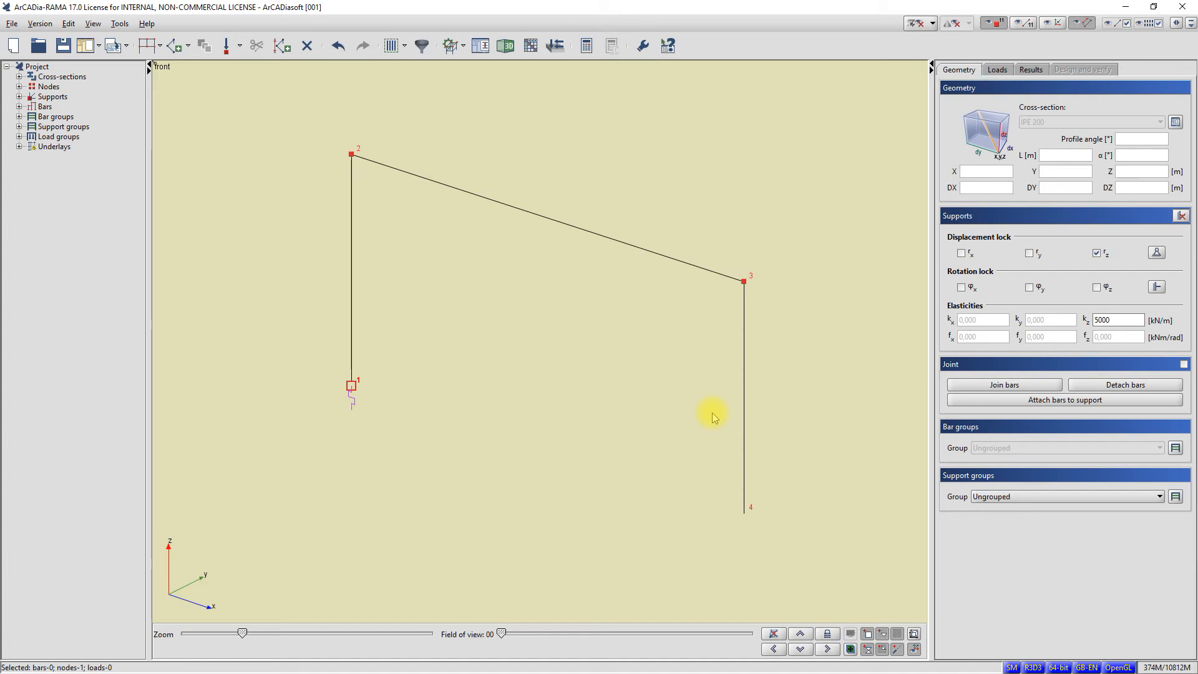
# Step: Lock node 1's rotation about the x-axis and set its elasticity fx to 1000 kNm/rad
pyautogui.click(961, 288)
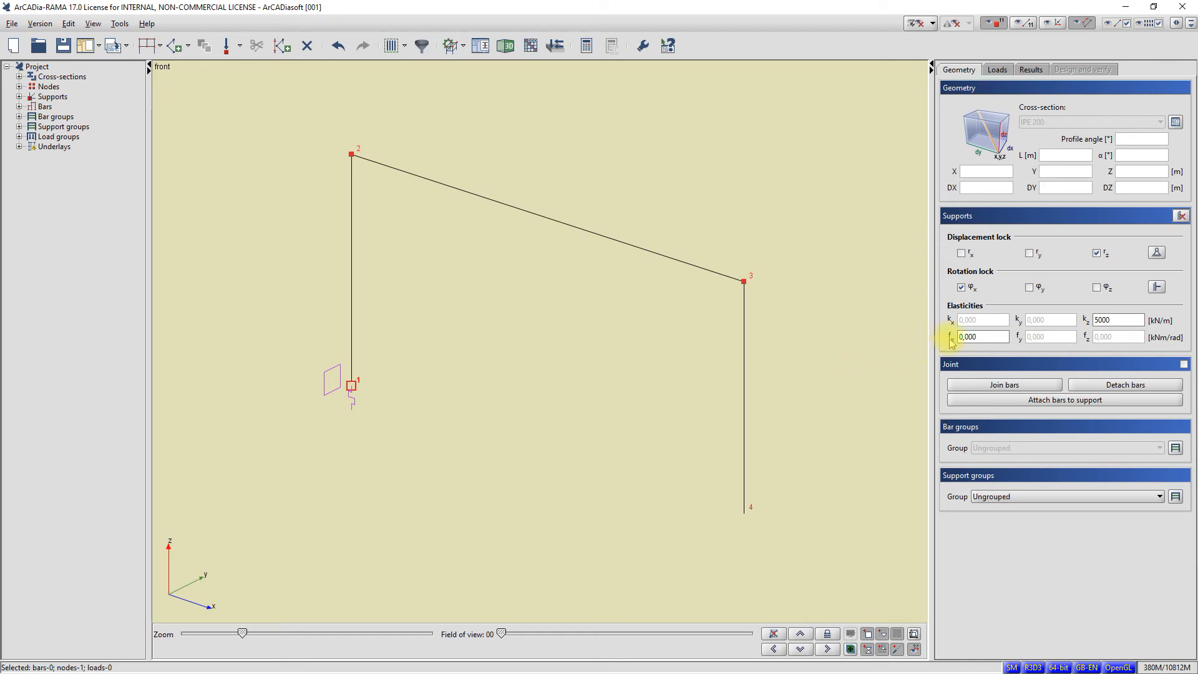
pyautogui.click(984, 338)
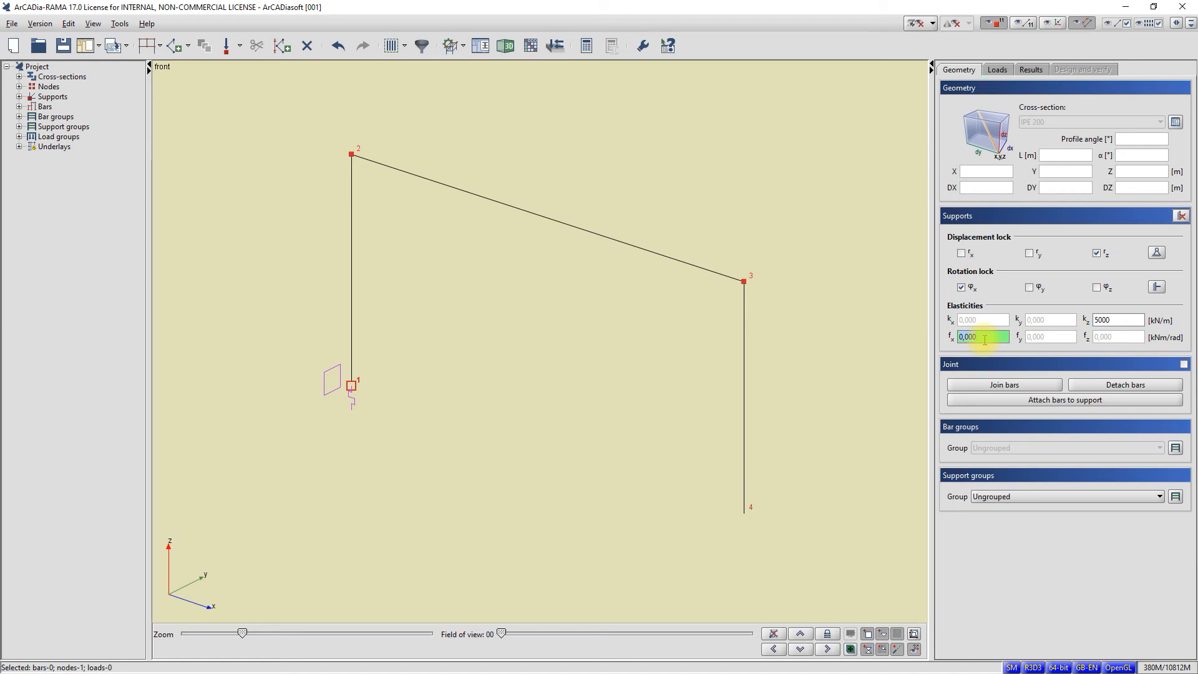
pyautogui.write('1000')
pyautogui.press('Return')
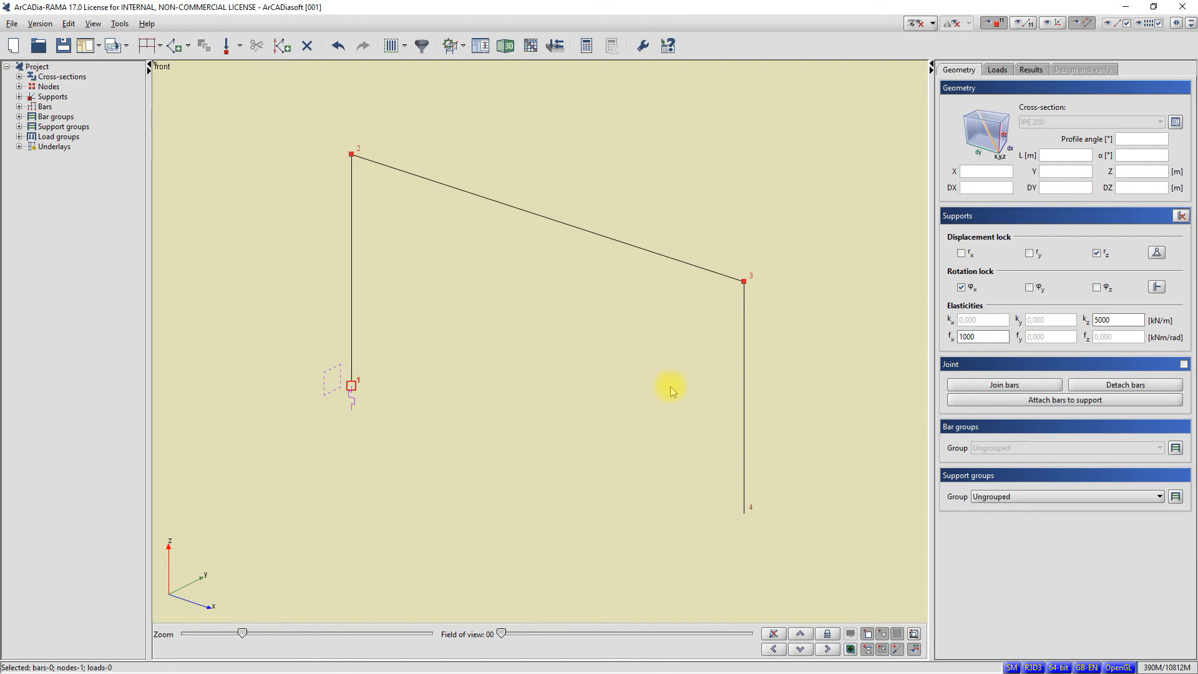
# Step: Reset node 1's fx and kz elasticities to 0, remove its x-rotation and z-displacement locks, and deselect the node
pyautogui.doubleClick(997, 338)
pyautogui.write('0')
pyautogui.doubleClick(1121, 320)
pyautogui.write('0')
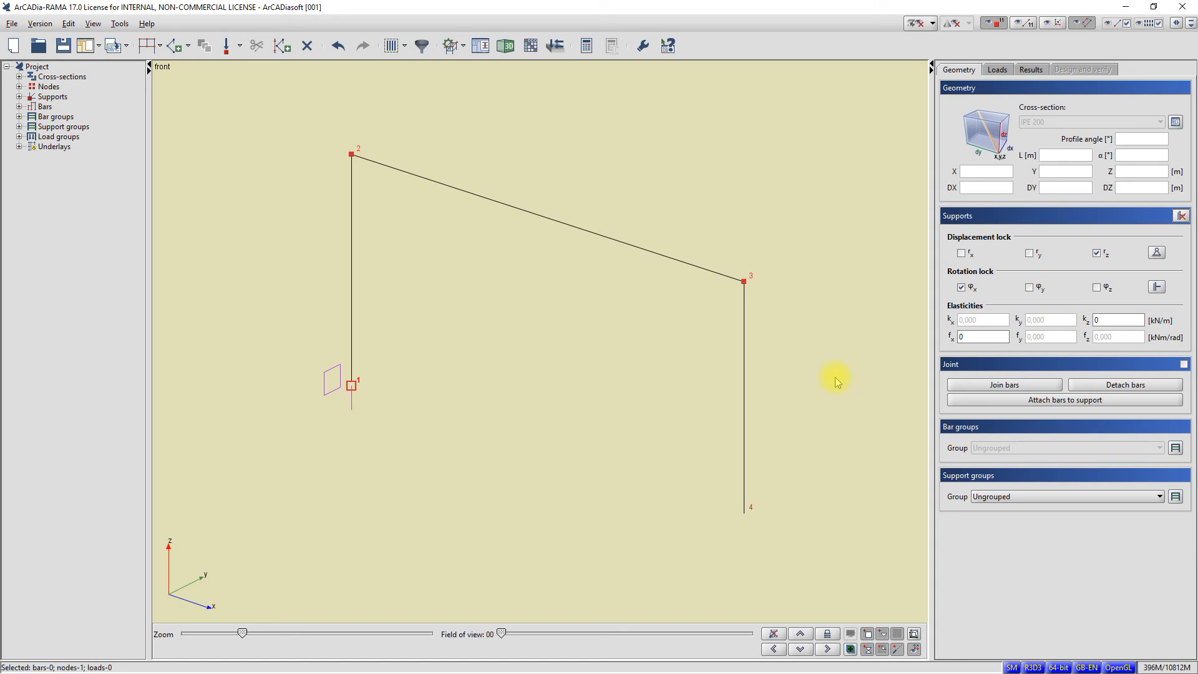
pyautogui.click(961, 287)
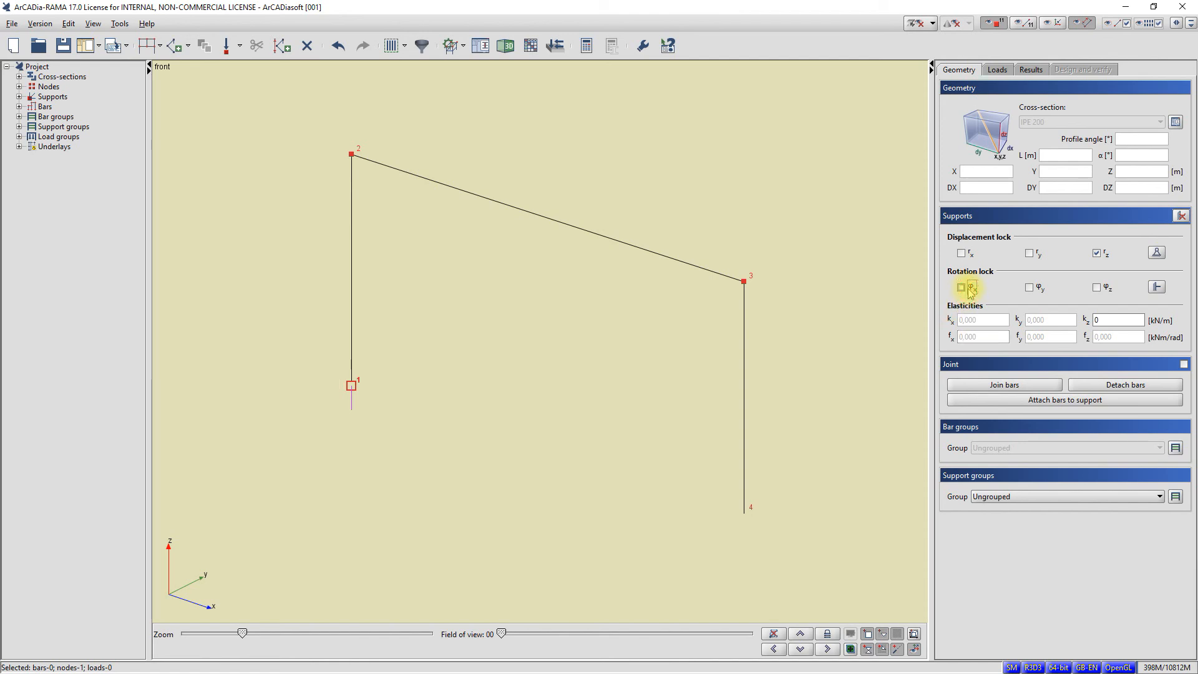
pyautogui.click(1096, 253)
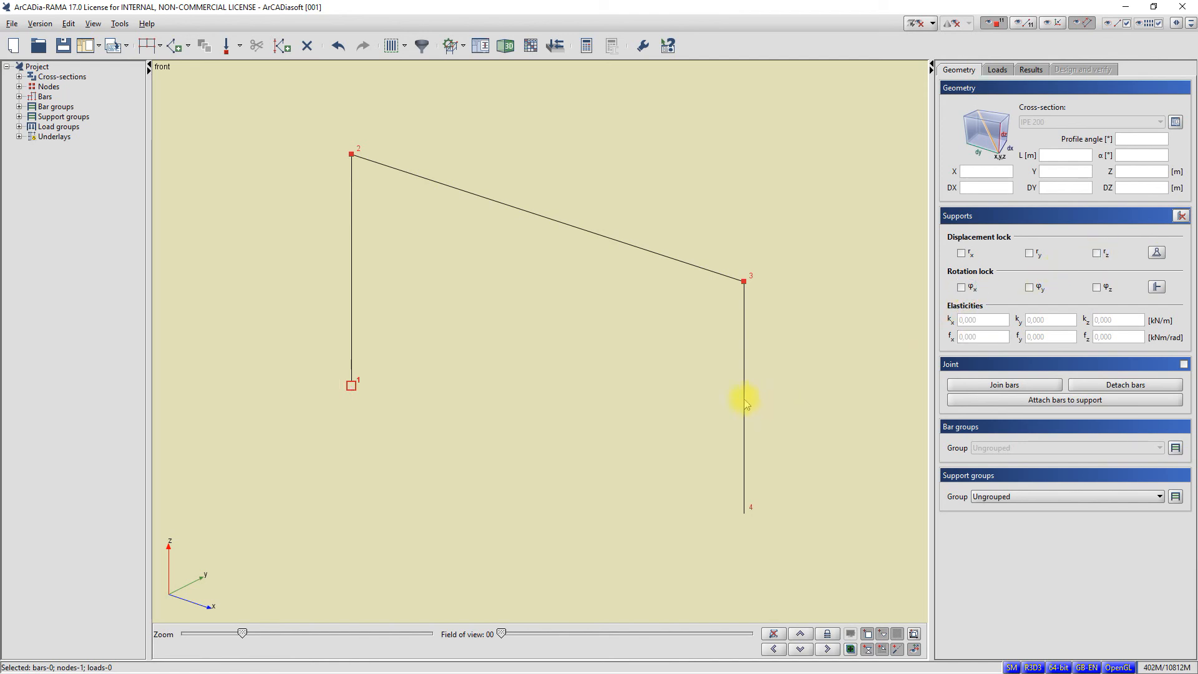
pyautogui.press('Escape')
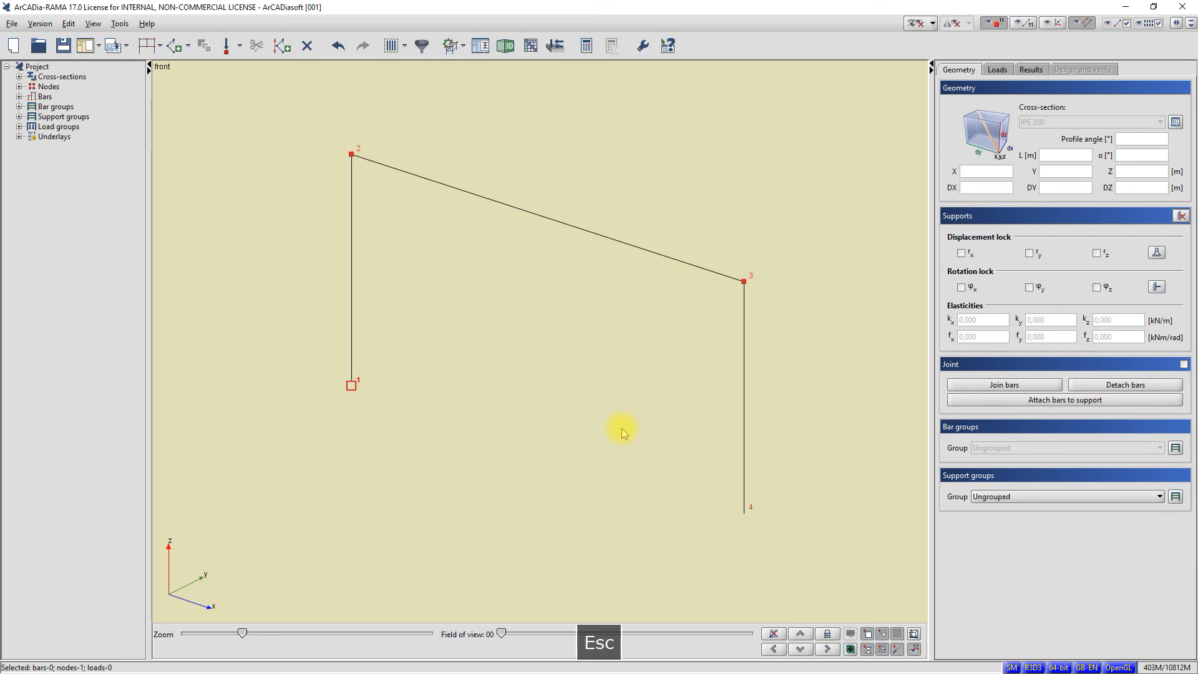
pyautogui.press('Escape')
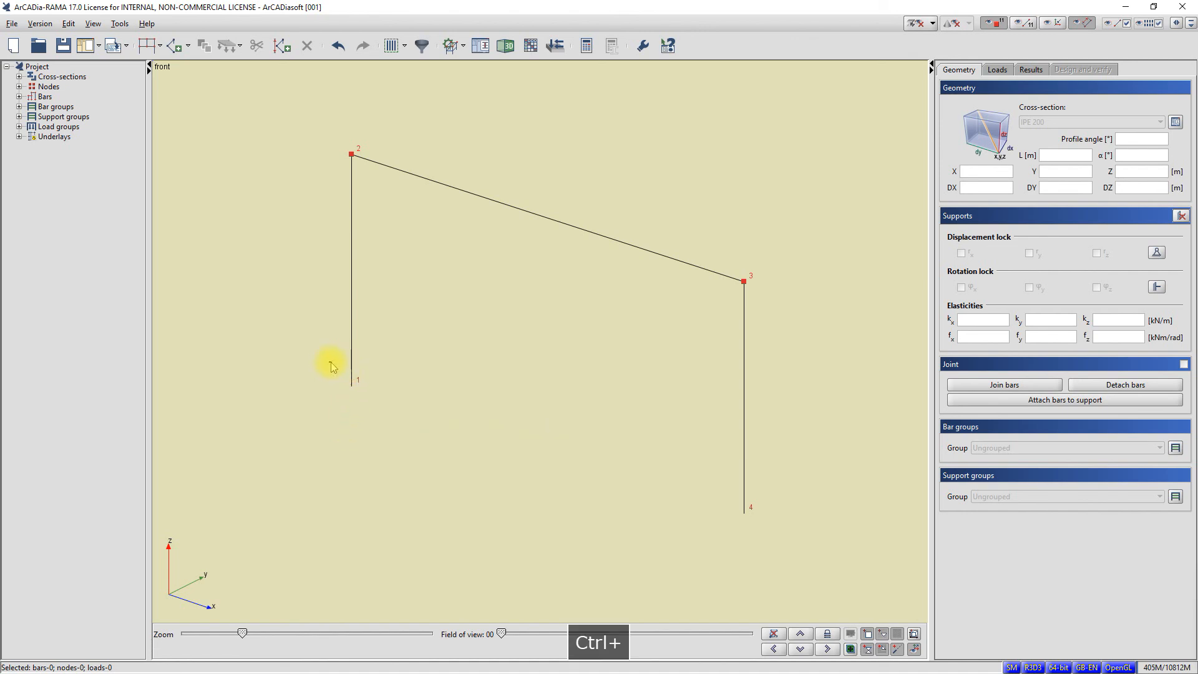
# Step: Select base nodes 1 and 4 together and lock their displacements in the x, y and z directions
pyautogui.keyDown('ctrl'); pyautogui.moveTo(370, 401); pyautogui.dragTo(370, 400); pyautogui.keyUp('ctrl')
pyautogui.keyDown('ctrl'); pyautogui.moveTo(674, 460); pyautogui.dragTo(765, 546); pyautogui.keyUp('ctrl')
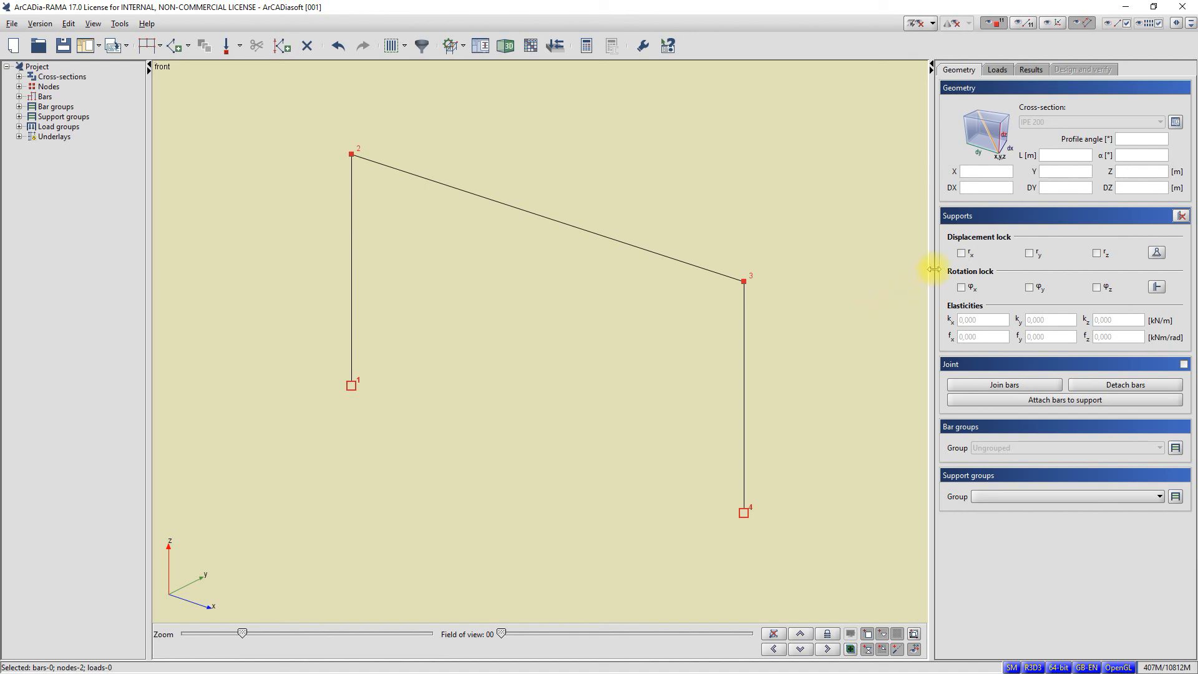
pyautogui.click(961, 253)
pyautogui.click(1029, 253)
pyautogui.click(1097, 254)
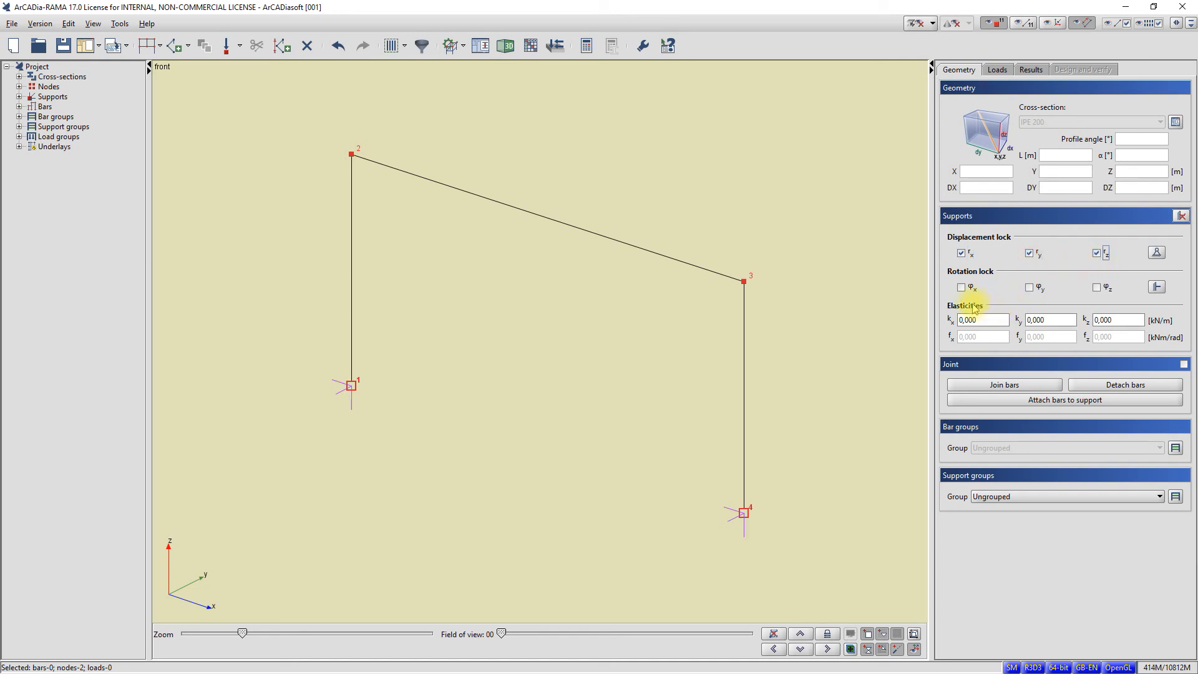
# Step: Lock the rotations of nodes 1 and 4 about the x, y and z axes, and clear the selection
pyautogui.click(961, 287)
pyautogui.click(1029, 287)
pyautogui.click(1097, 288)
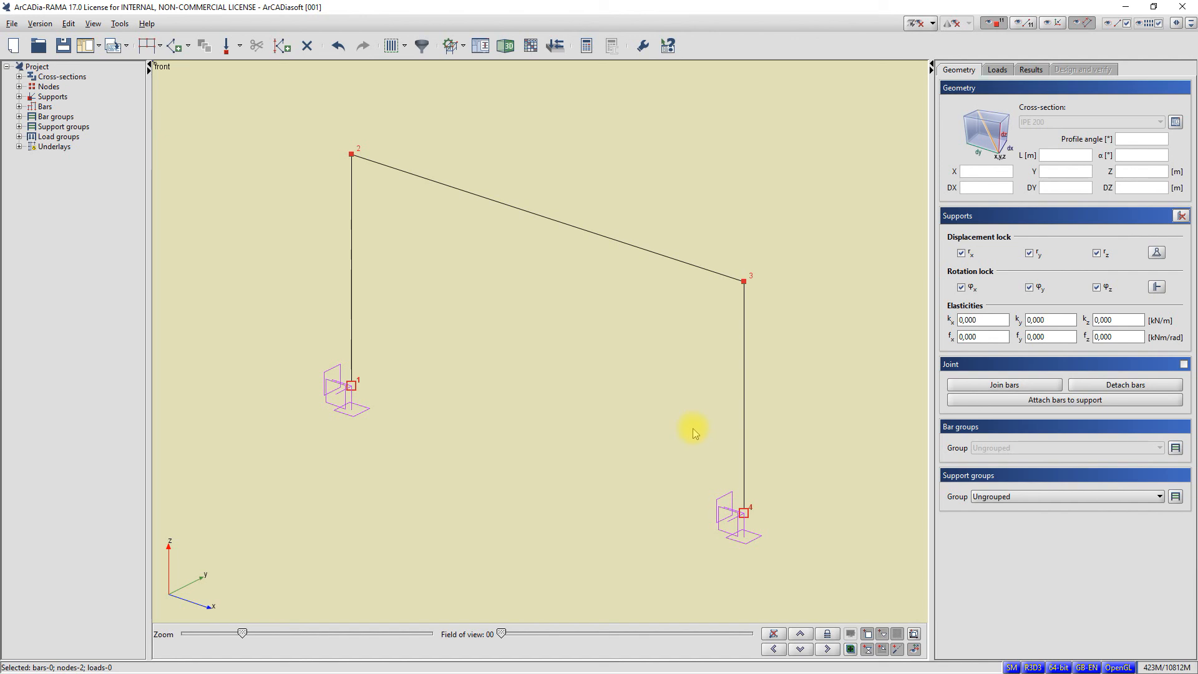
pyautogui.moveTo(672, 428)
pyautogui.mouseDown(button='middle')
pyautogui.moveTo(649, 428)
pyautogui.moveTo(676, 429)
pyautogui.mouseUp(button='middle')
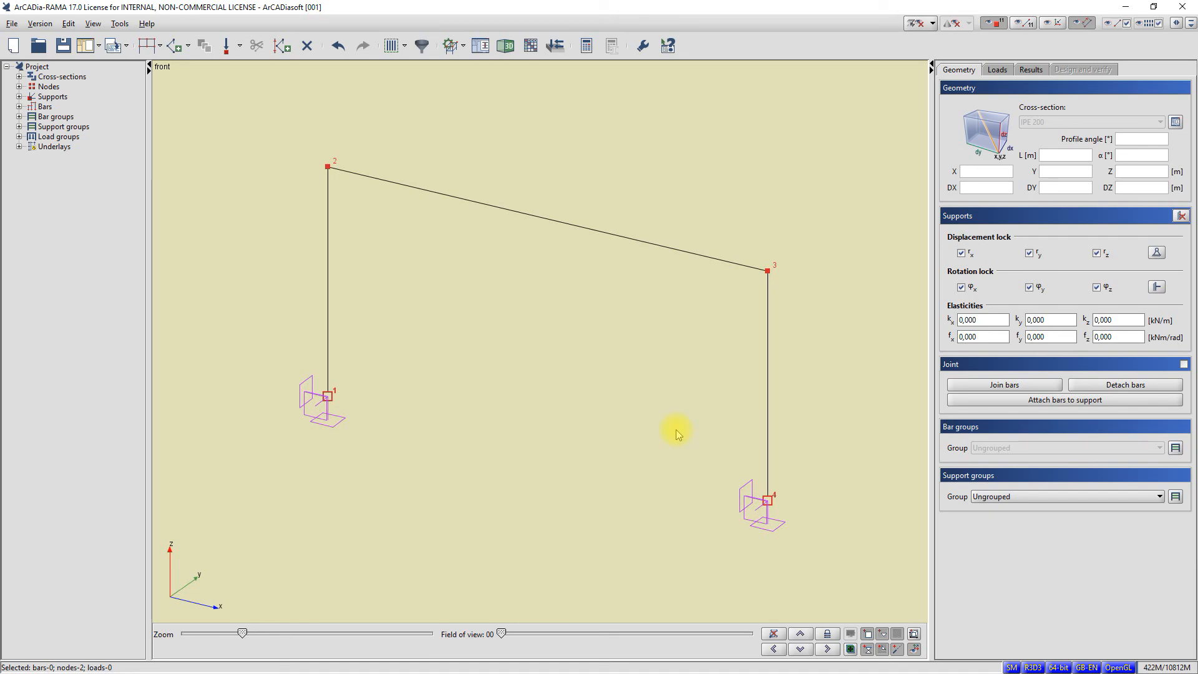
pyautogui.press('Escape')
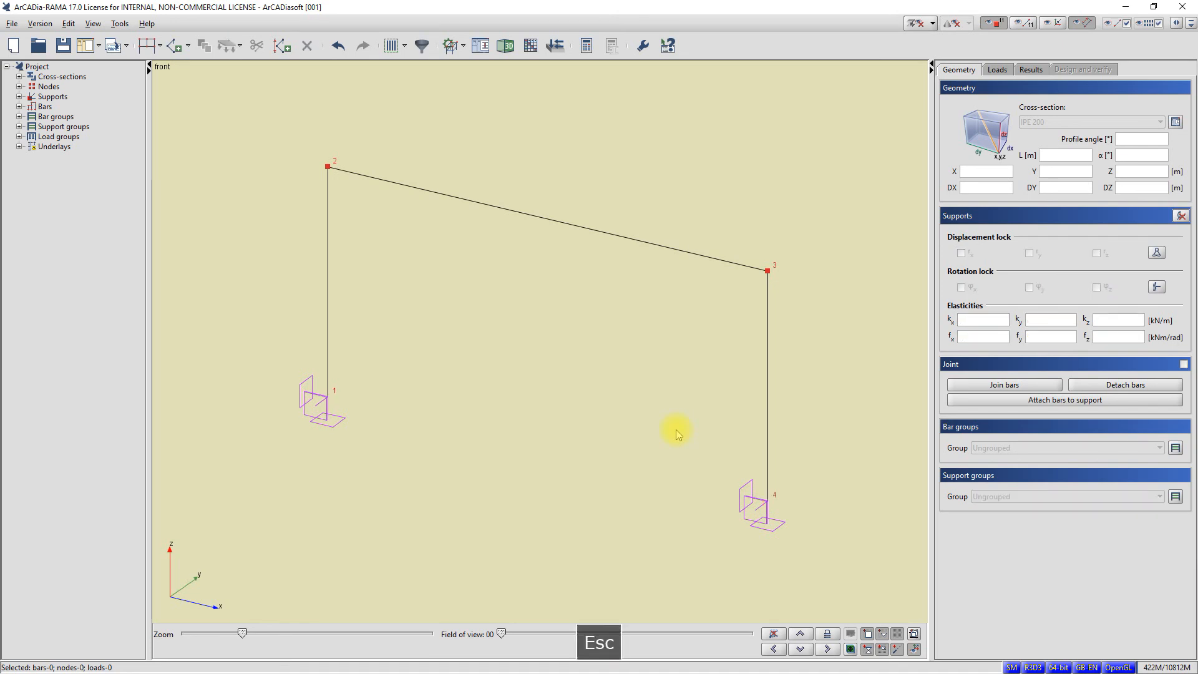
pyautogui.moveTo(676, 429); pyautogui.dragTo(672, 429, button='middle')
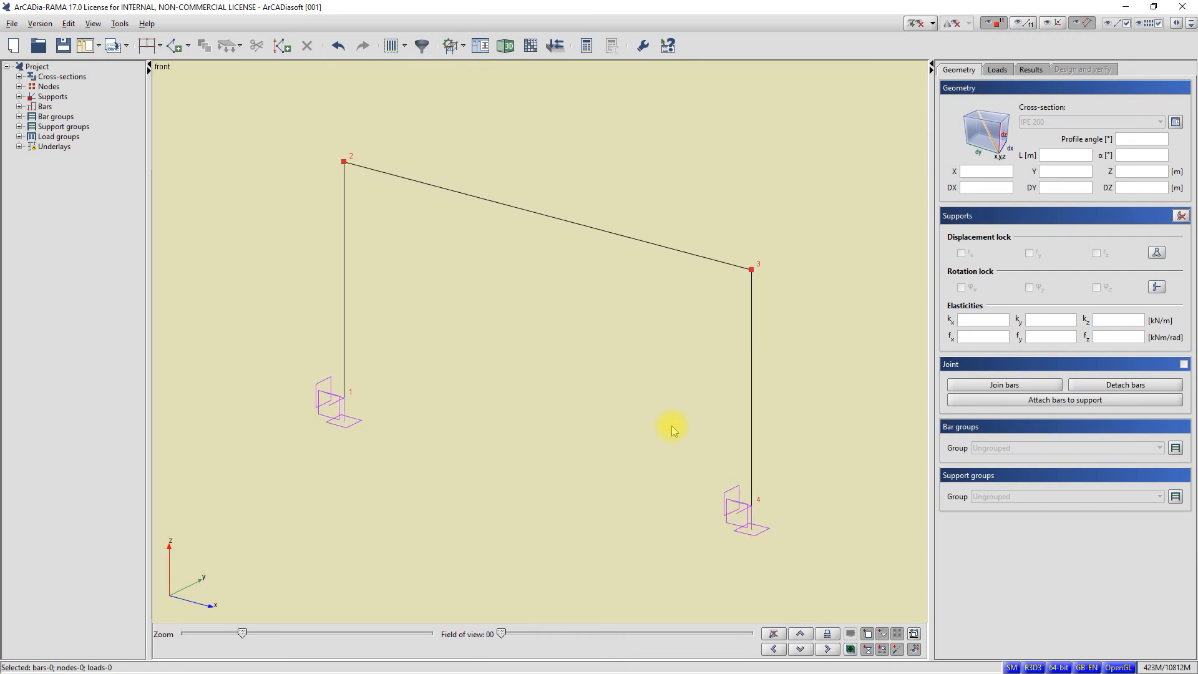